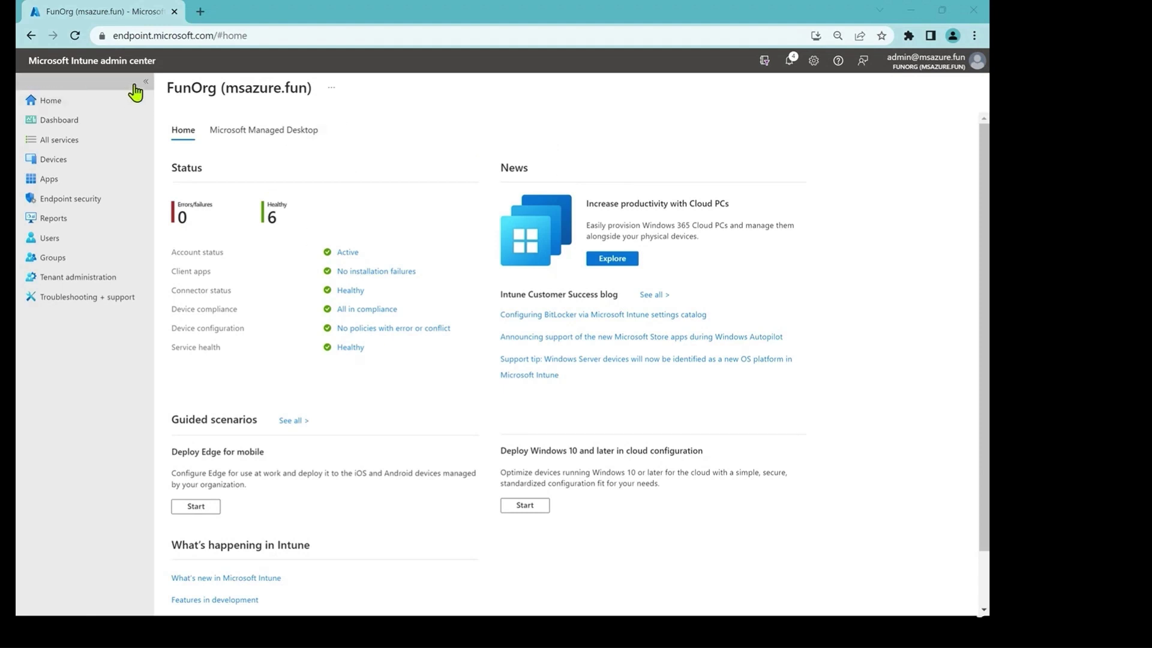
Go to Windows Autopilot deployment profiles under Devices > Windows enrollment and expand Create profile
{"action": "left_click", "coordinate": [81, 174]}
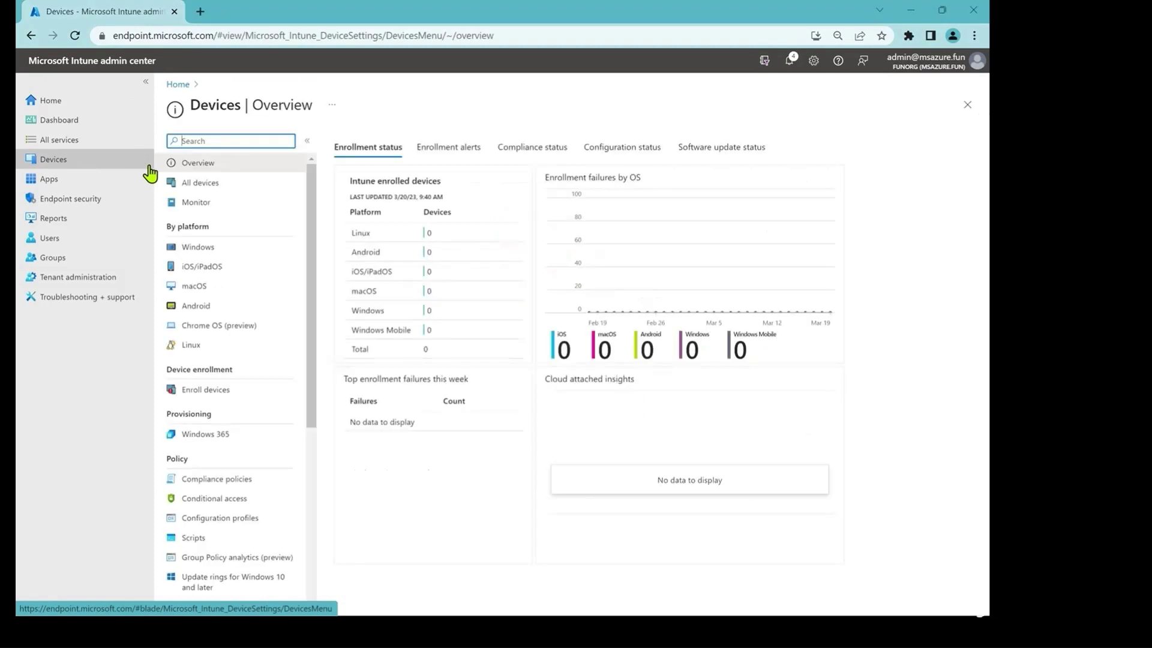
{"action": "left_click", "coordinate": [225, 249]}
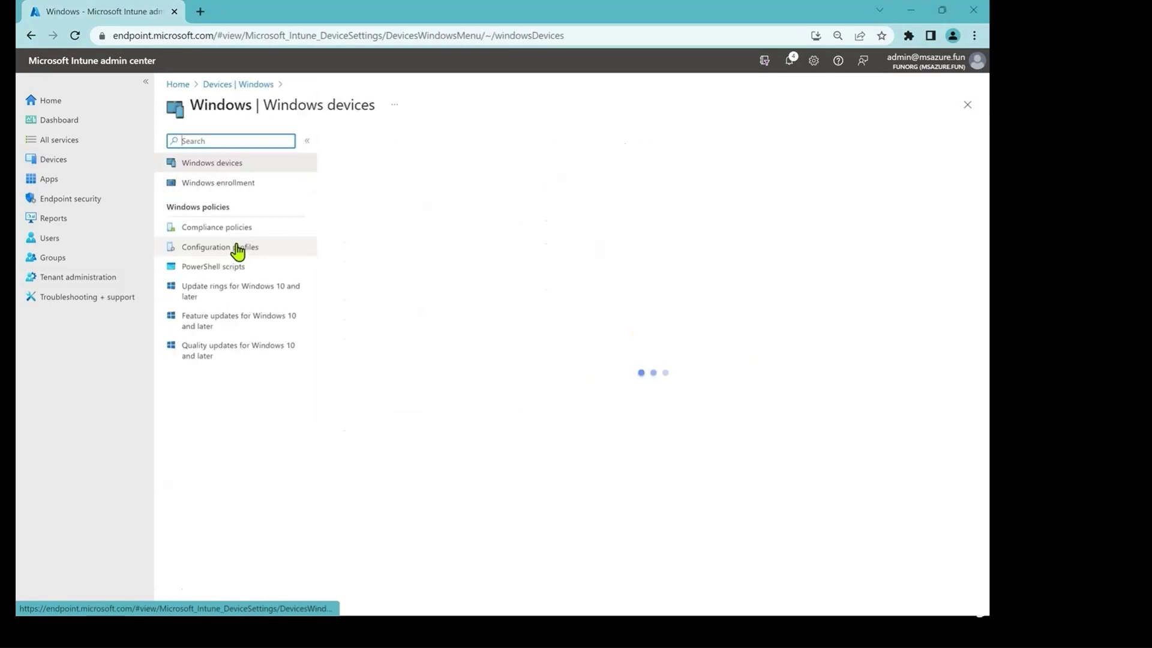
{"action": "left_click", "coordinate": [230, 182]}
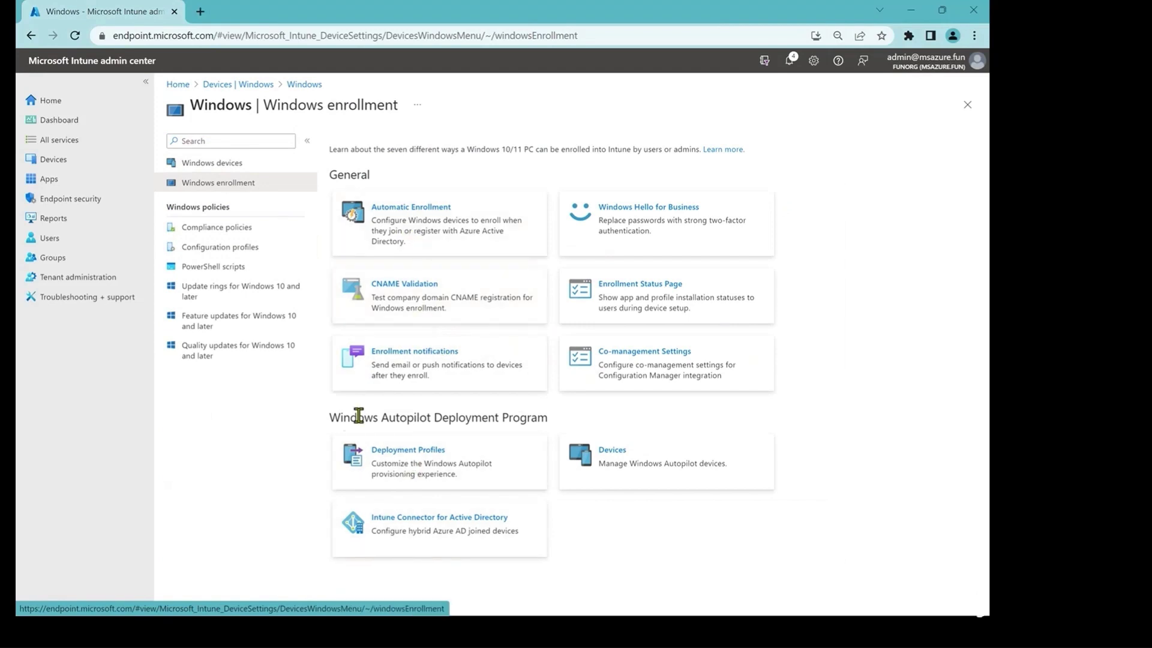
{"action": "left_click", "coordinate": [407, 457]}
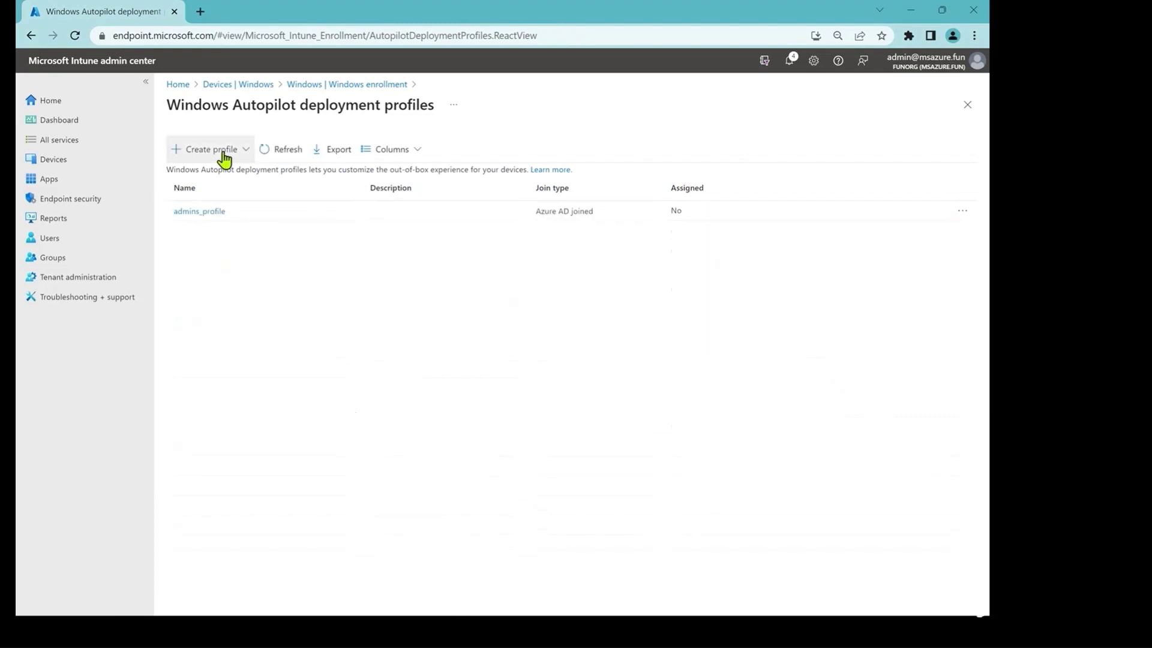
{"action": "left_click", "coordinate": [224, 155]}
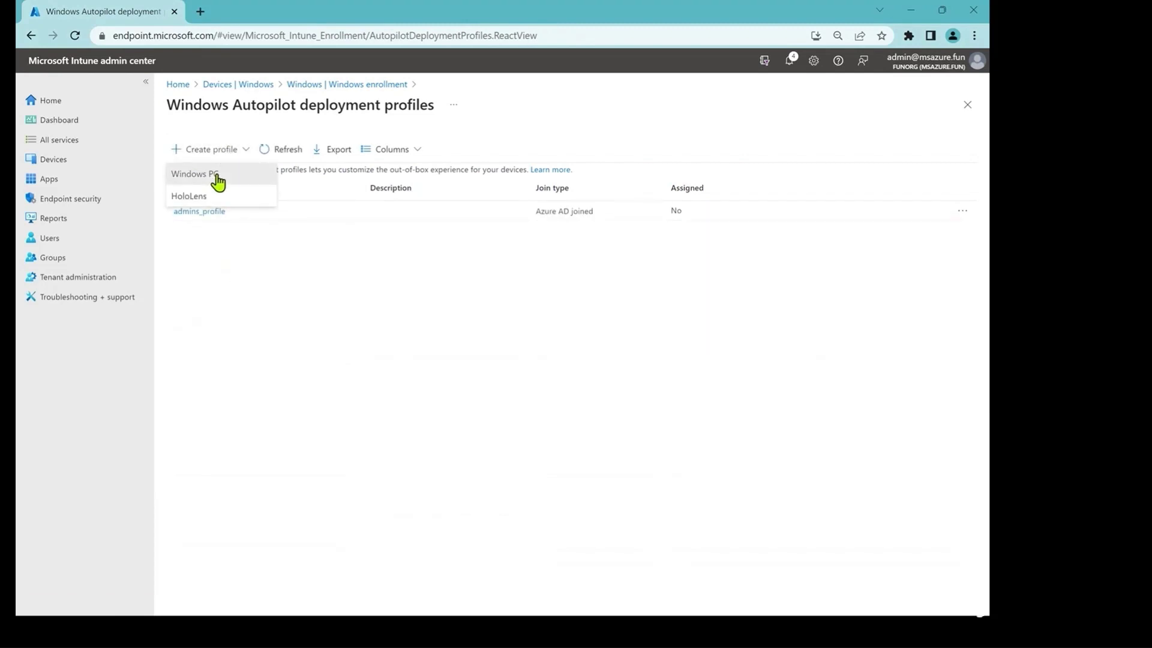
Start a Windows PC profile named 'demo' with description 'demo' and continue past Basics
{"action": "left_click", "coordinate": [218, 183]}
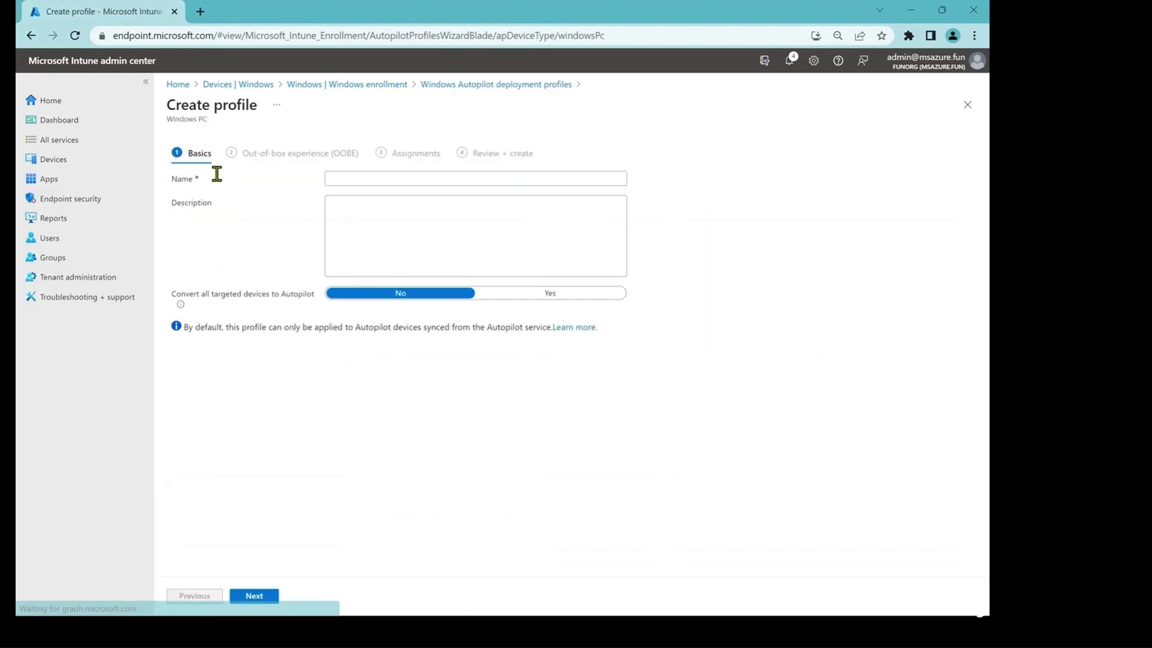
{"action": "left_click", "coordinate": [393, 176]}
{"action": "type", "text": "de"}
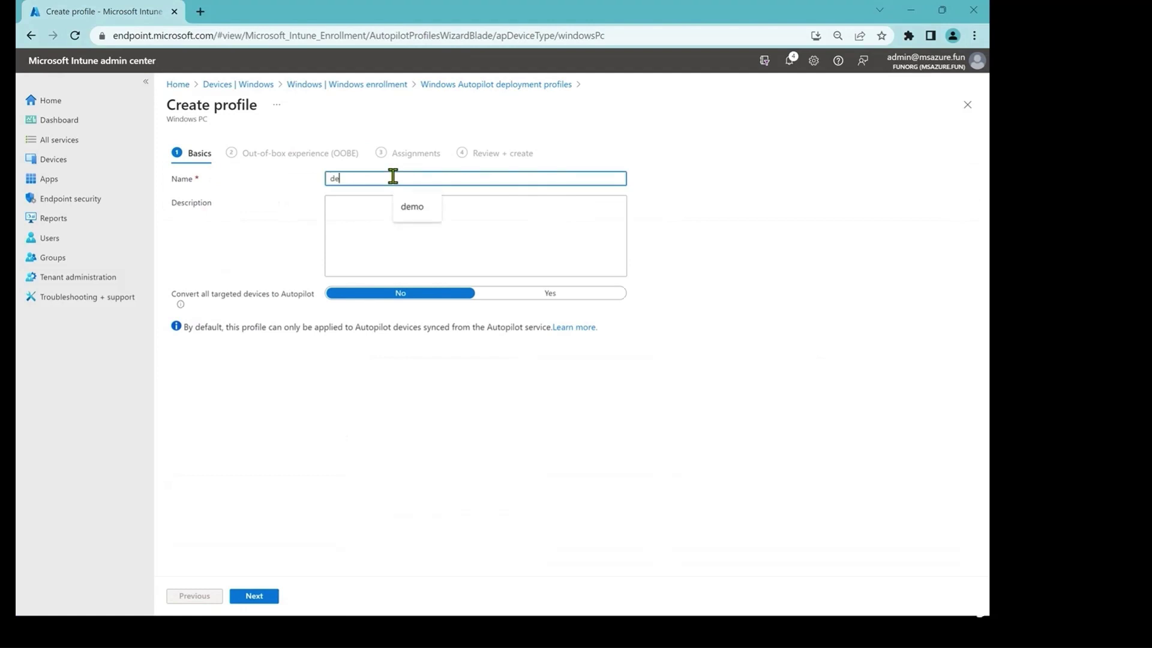
{"action": "type", "text": "mo"}
{"action": "type", "text": "de"}
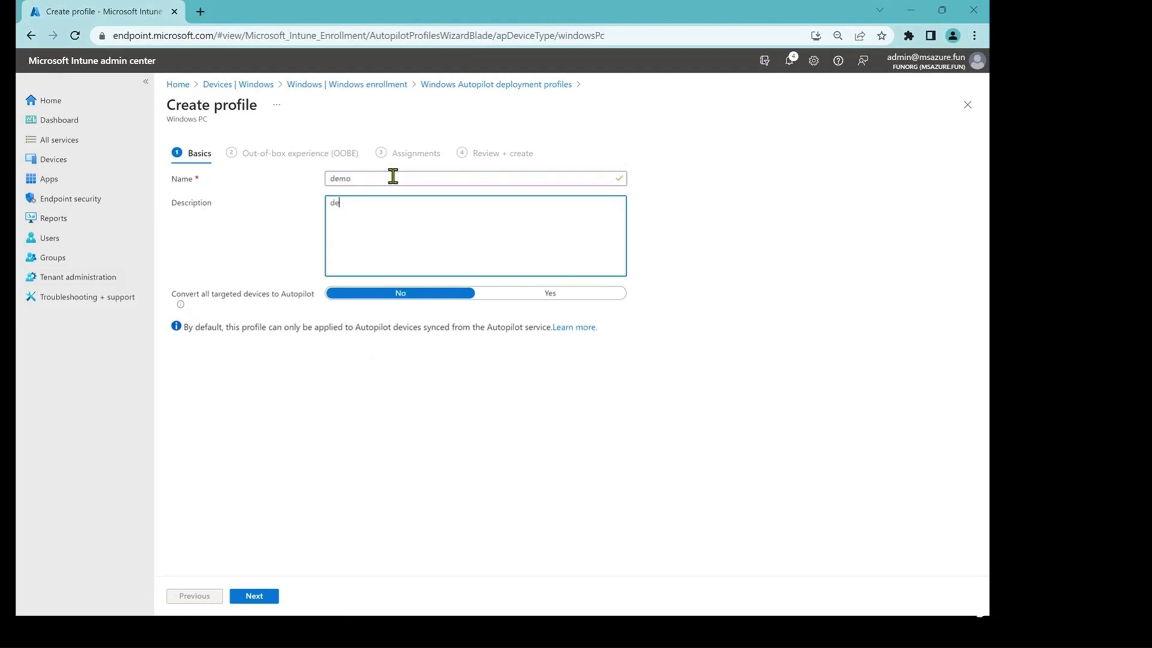
{"action": "type", "text": "mo"}
{"action": "left_click", "coordinate": [267, 599]}
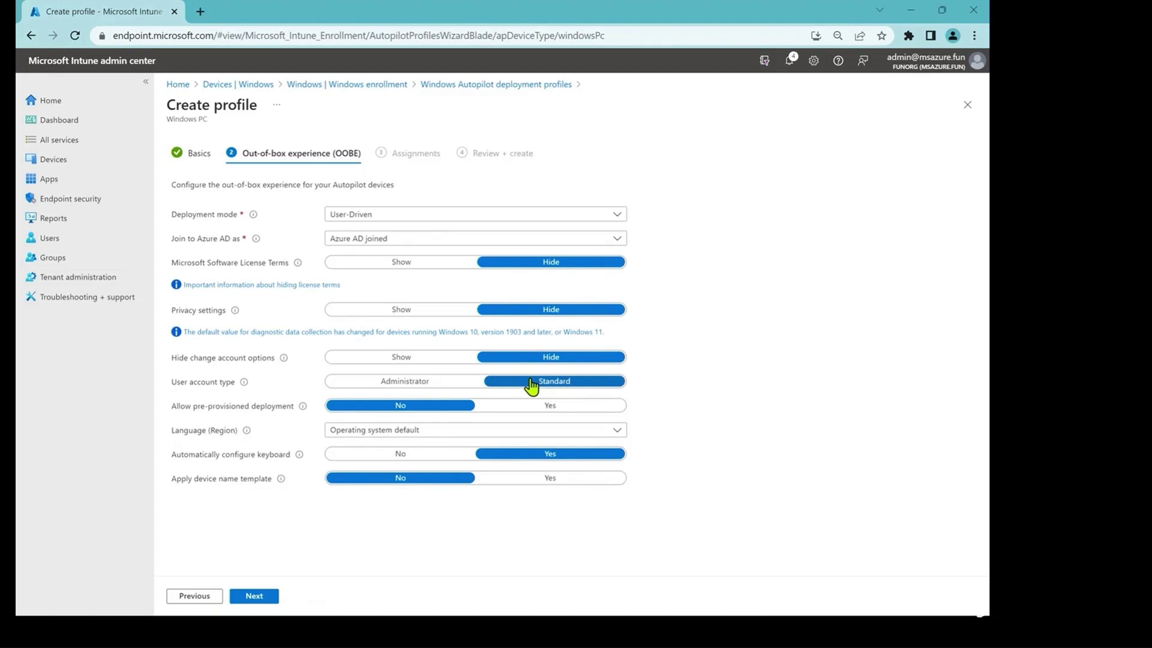
Set the user account type to Administrator in the out-of-box experience settings
{"action": "left_click", "coordinate": [410, 383]}
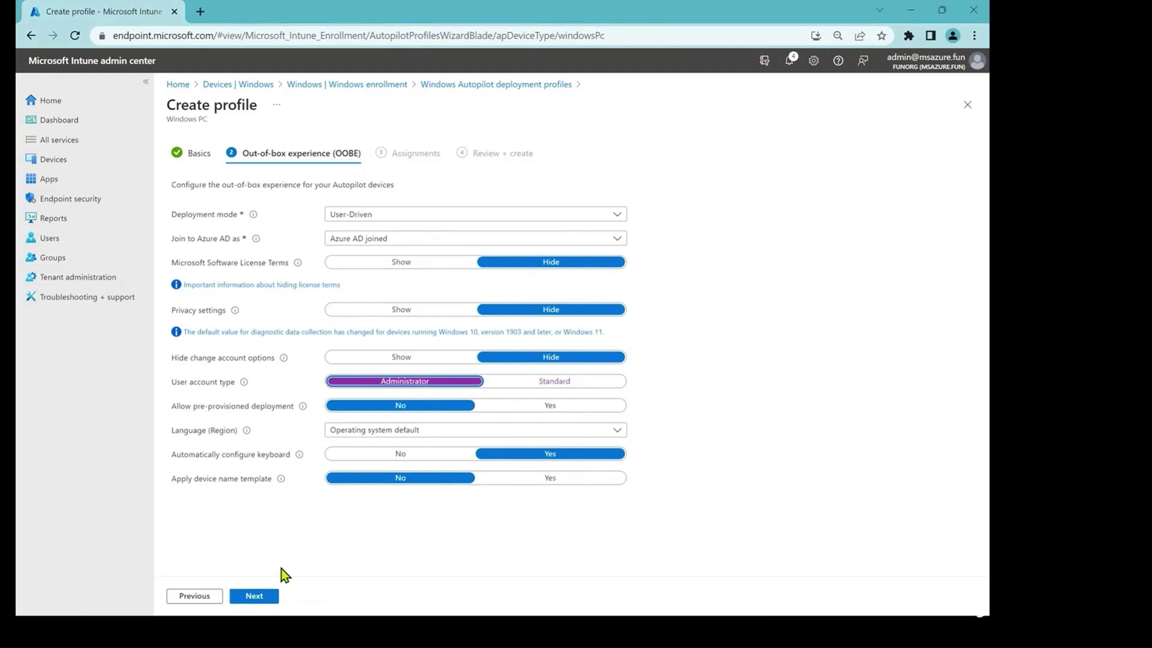
{"action": "left_click", "coordinate": [257, 596]}
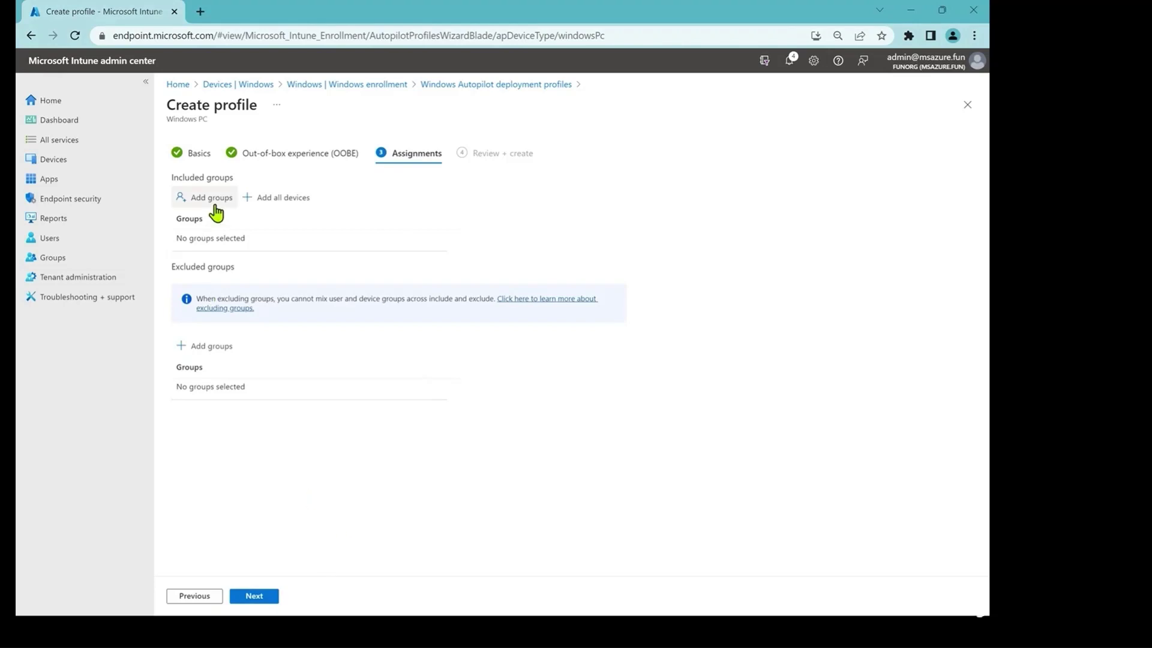
Add the 'dev' group to the profile's included groups
{"action": "left_click", "coordinate": [214, 206]}
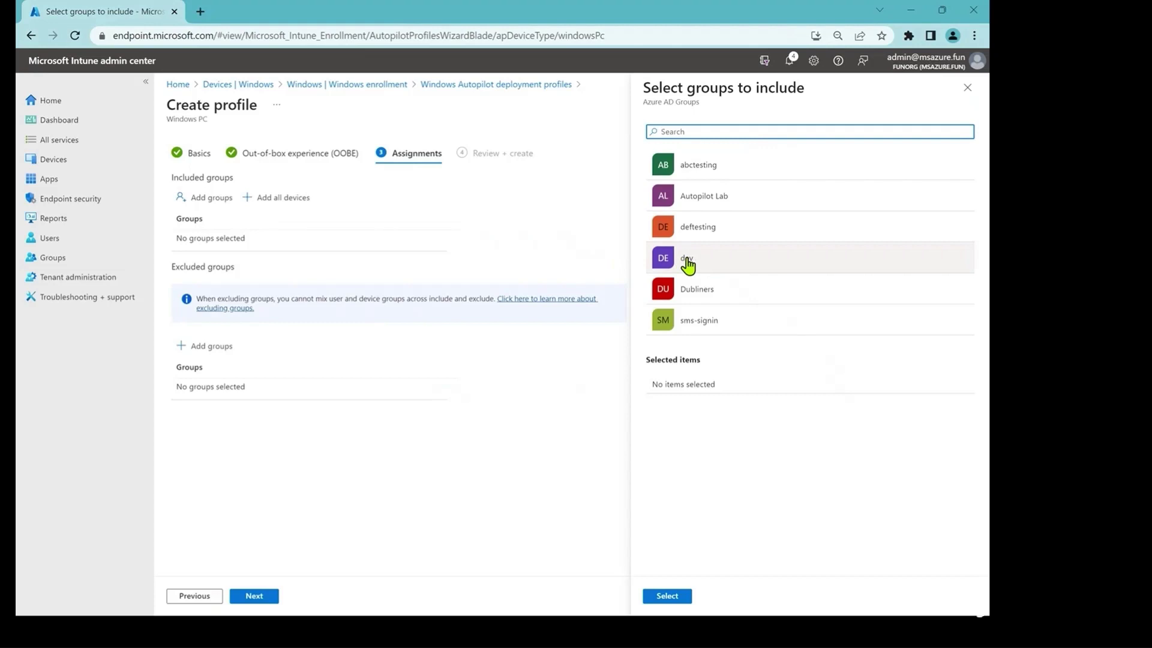
{"action": "left_click", "coordinate": [684, 261]}
{"action": "left_click", "coordinate": [666, 596]}
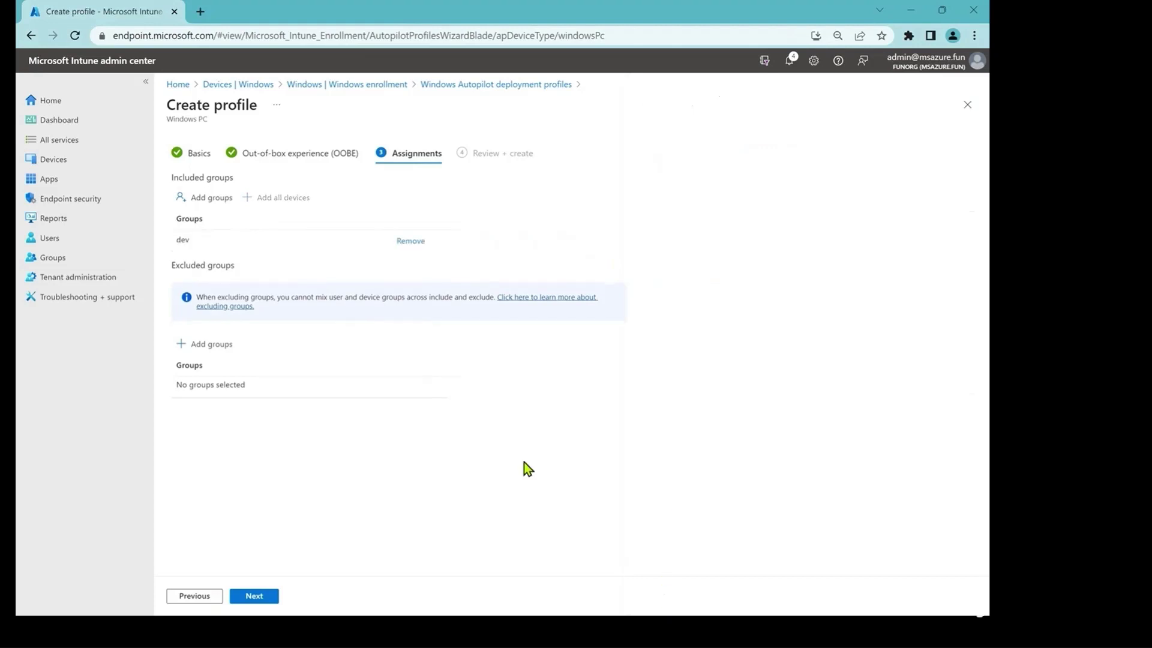
Review and create the 'demo' profile, then open its details from the list
{"action": "left_click", "coordinate": [257, 596]}
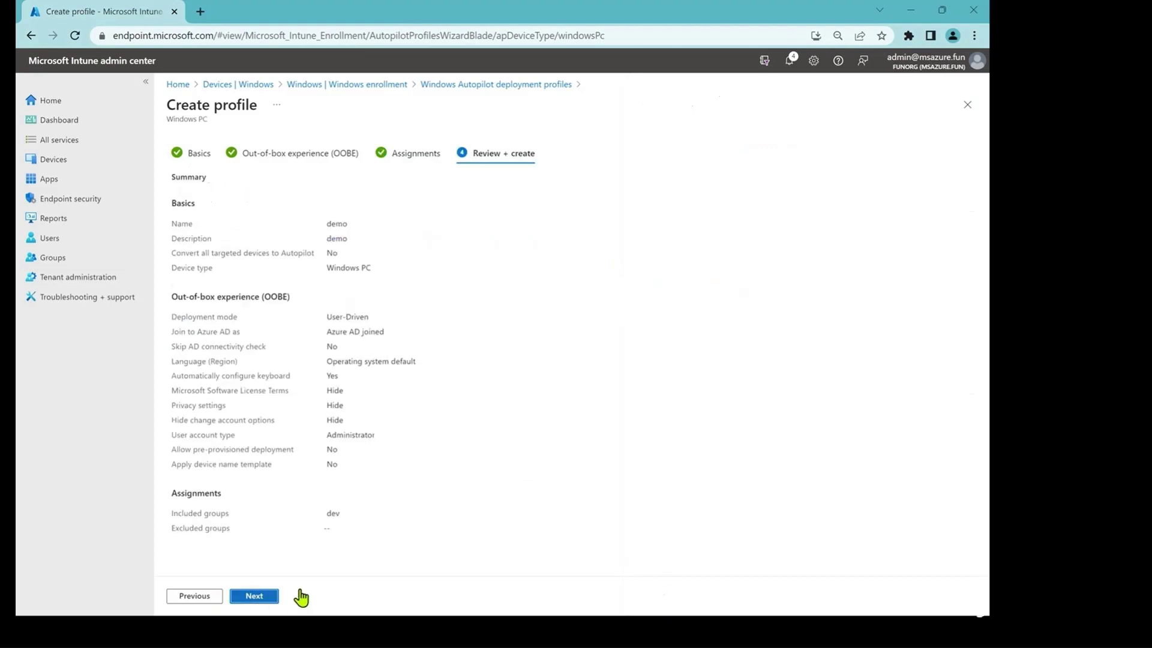
{"action": "left_click", "coordinate": [256, 597]}
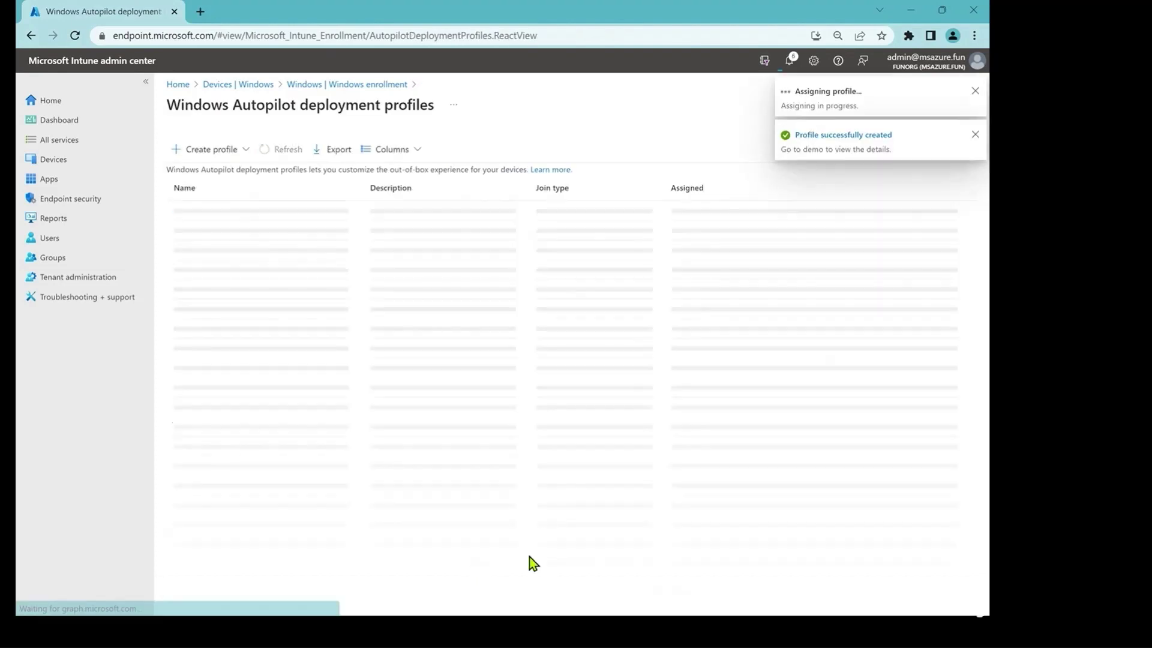
{"action": "left_click", "coordinate": [187, 232]}
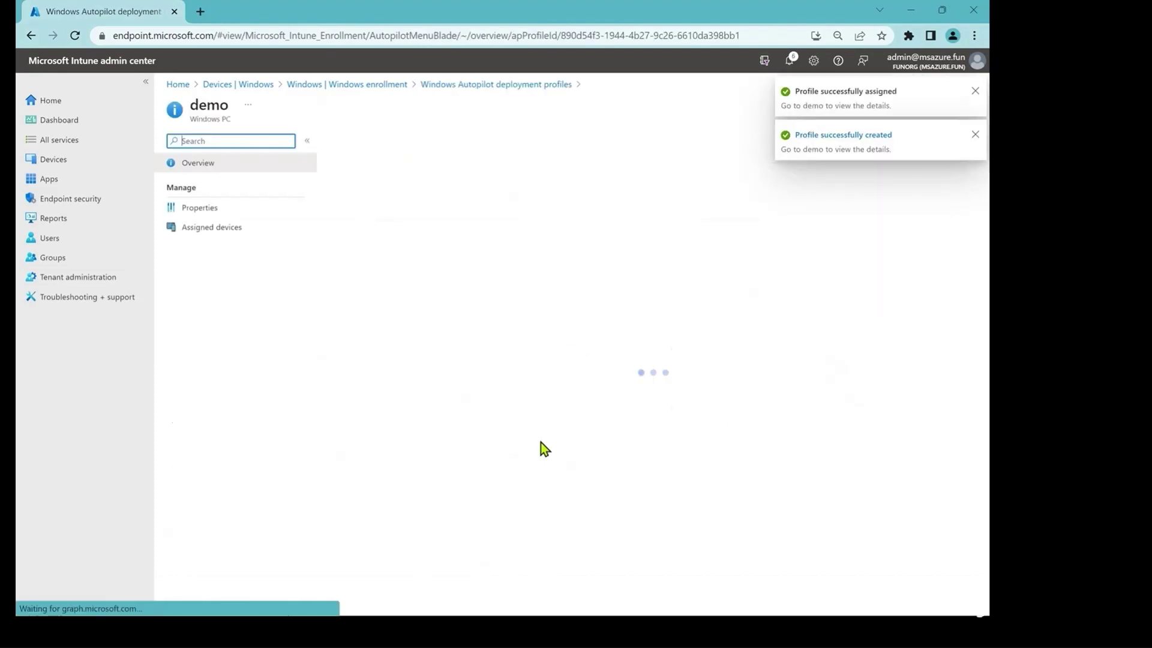